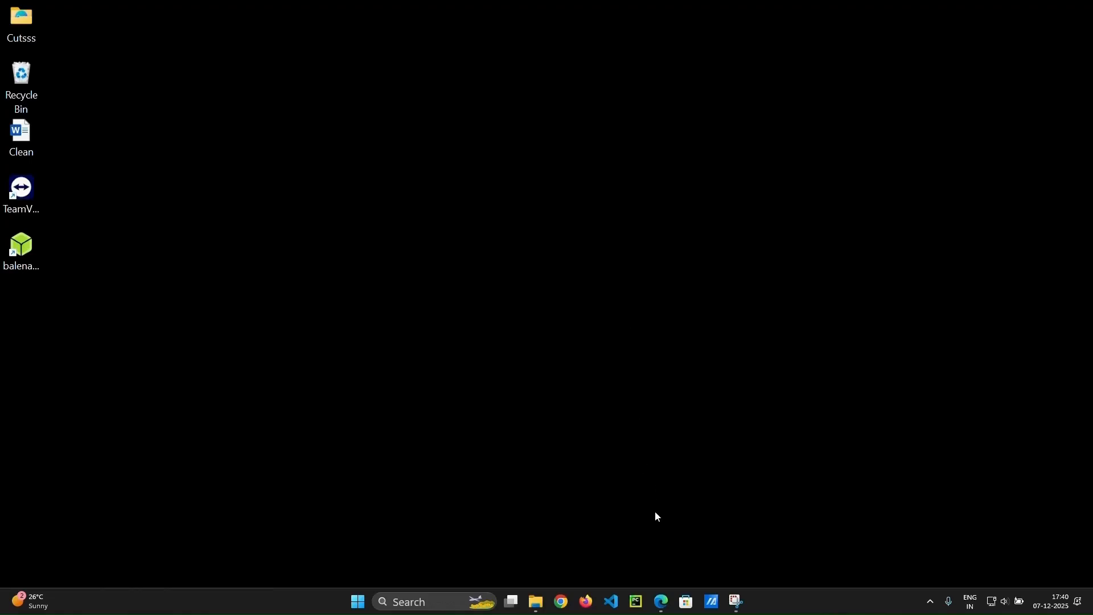
# Open Edge and open the developer tools on the new tab page.
pyautogui.moveTo(661, 602)
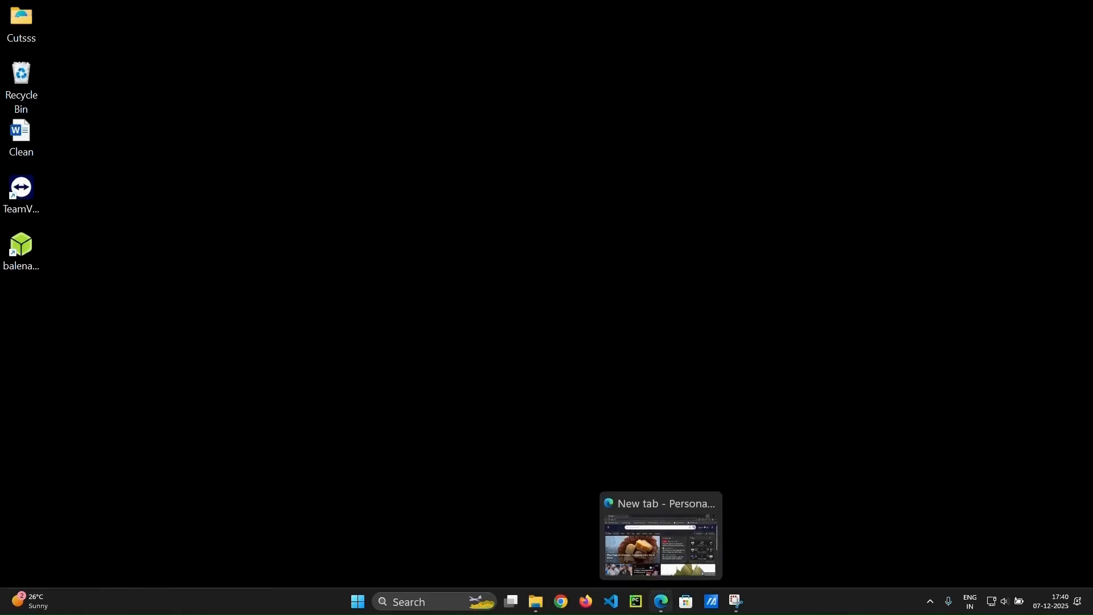
pyautogui.click(661, 601)
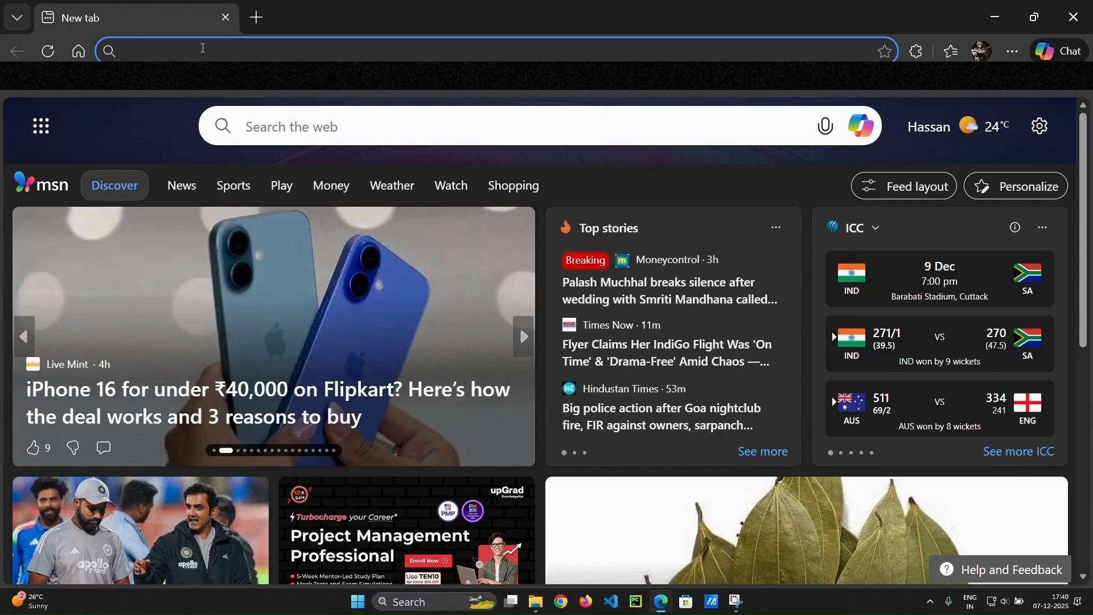
pyautogui.rightClick(685, 192)
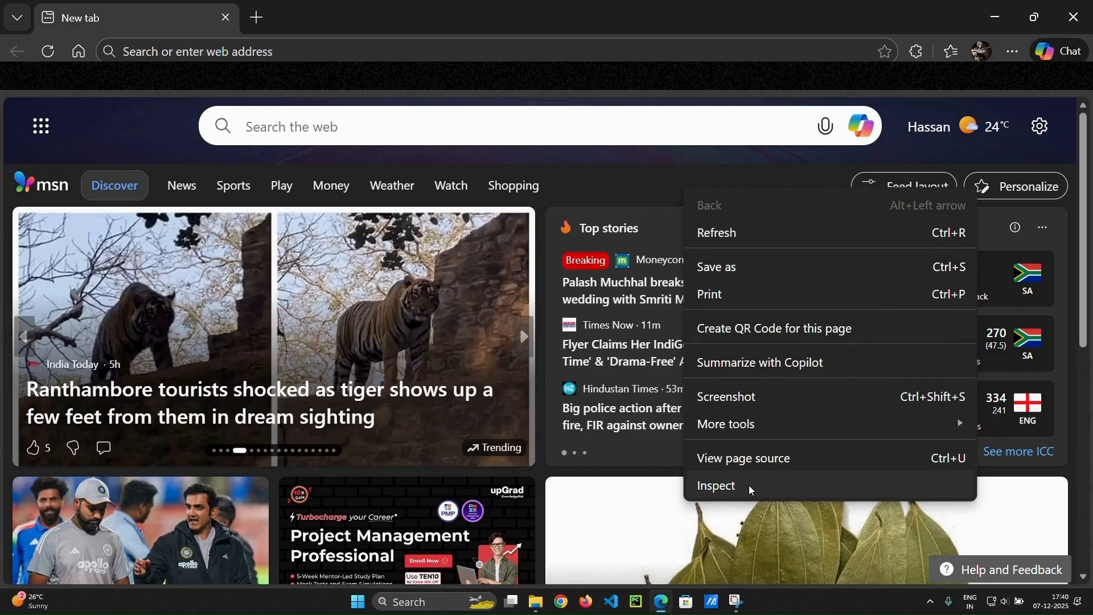
pyautogui.click(749, 486)
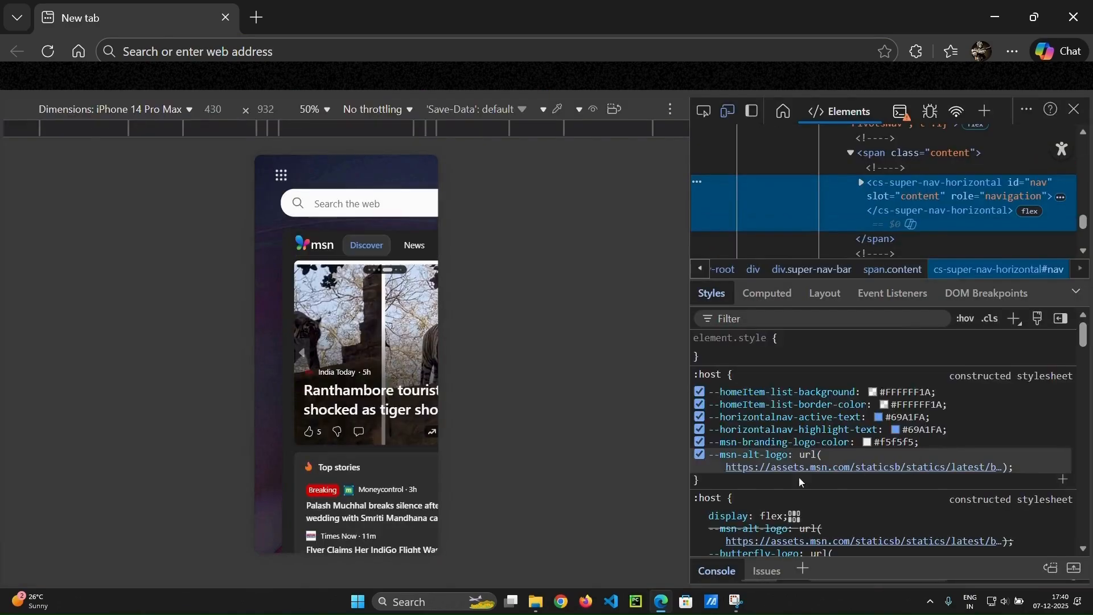
# Reload the page under iPhone 14 Pro Max device emulation.
pyautogui.click(49, 51)
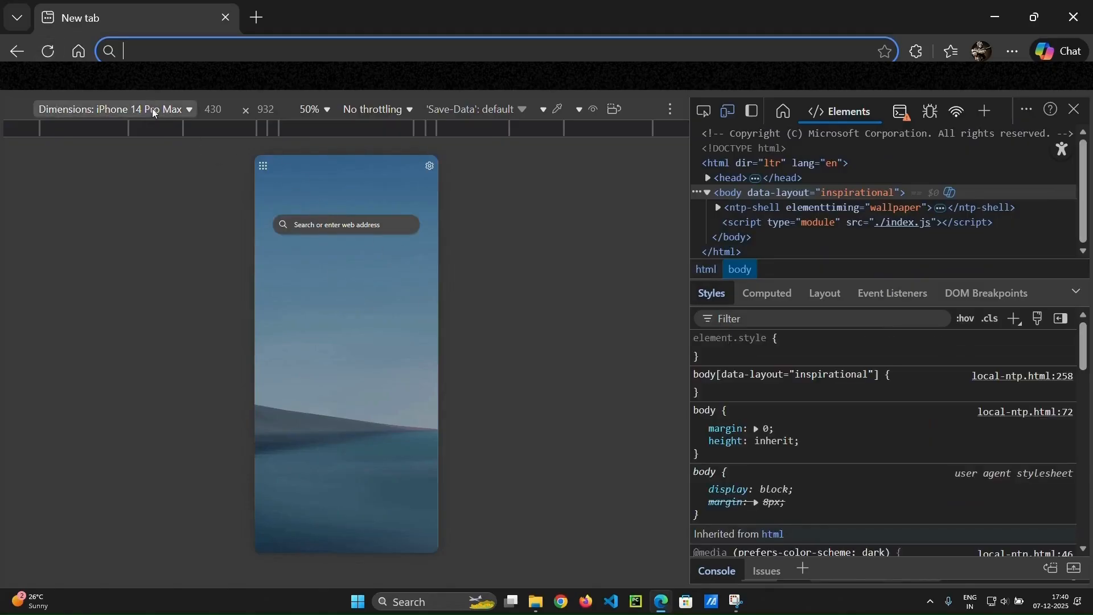
pyautogui.click(152, 111)
pyautogui.click(161, 182)
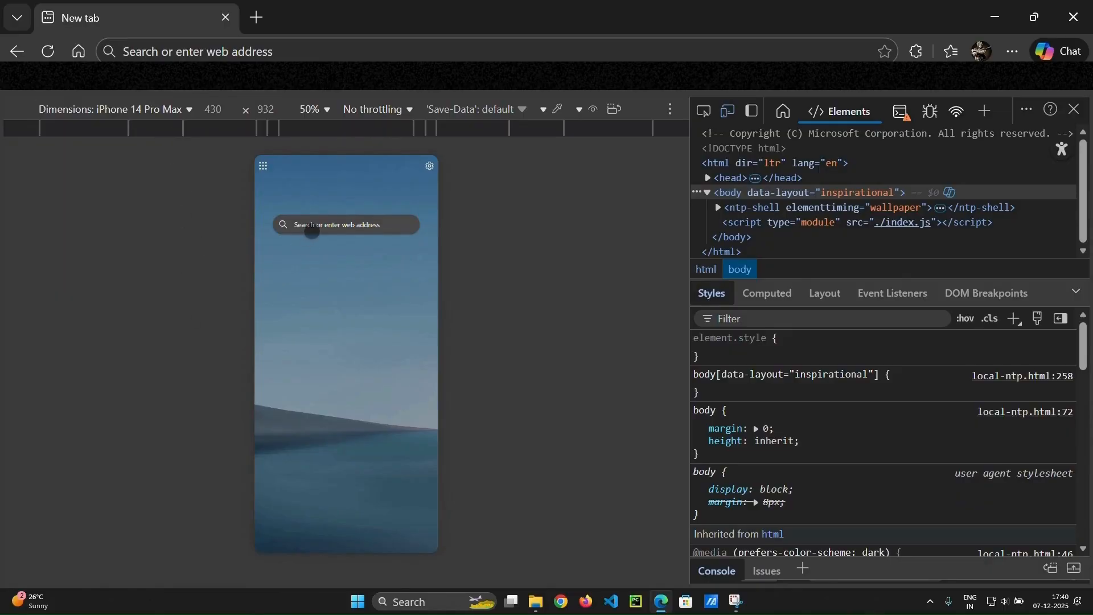
# Search the web for windows iso 10.
pyautogui.click(327, 224)
pyautogui.write('windows')
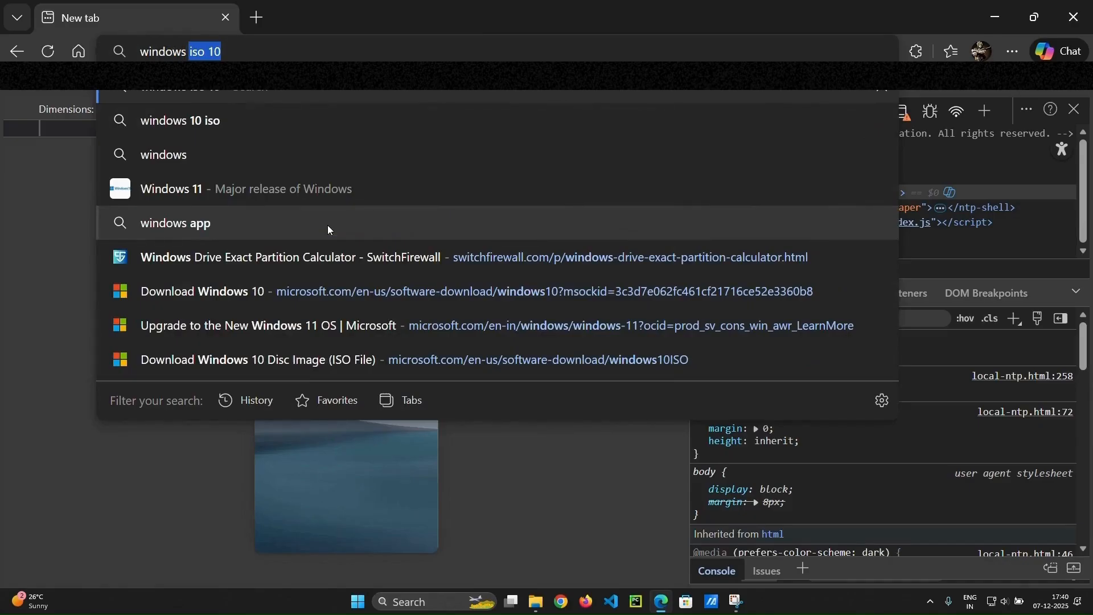
pyautogui.click(151, 494)
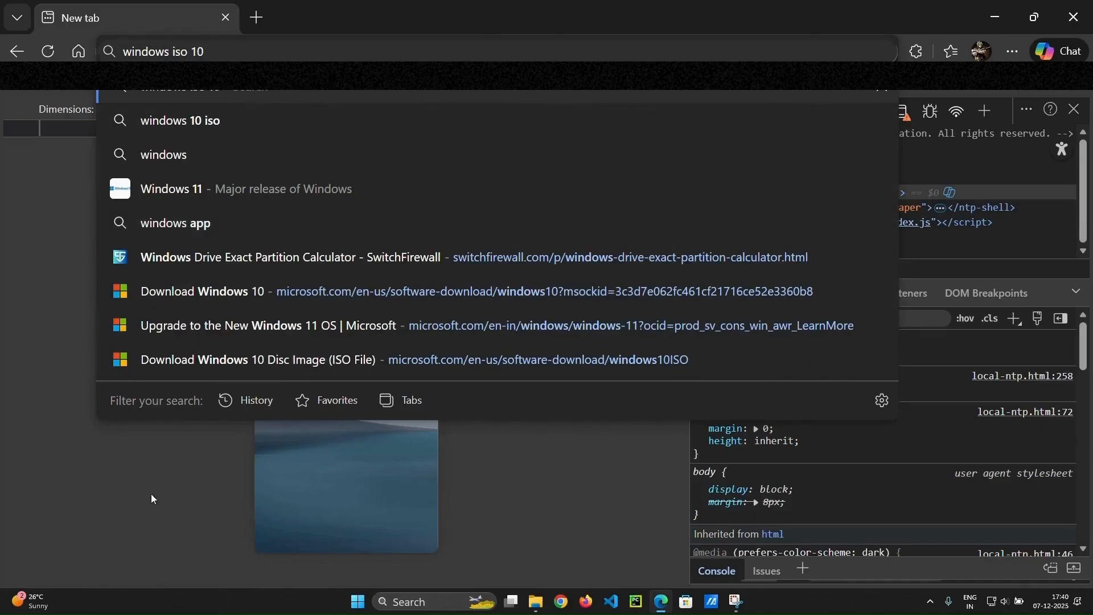
pyautogui.click(341, 224)
pyautogui.click(341, 224)
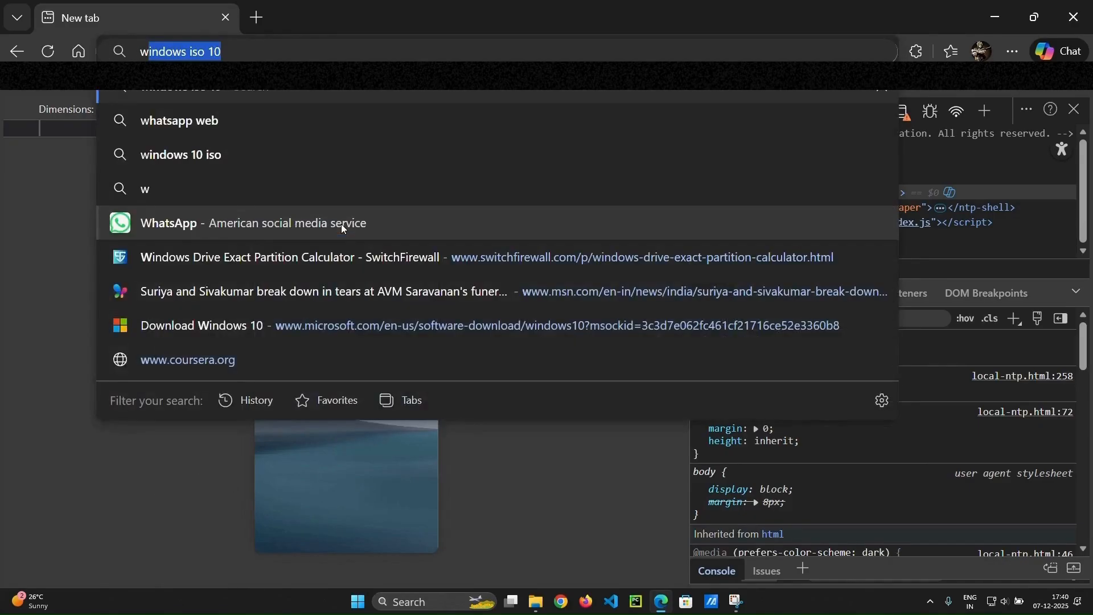
pyautogui.press('End')
pyautogui.press('Return')
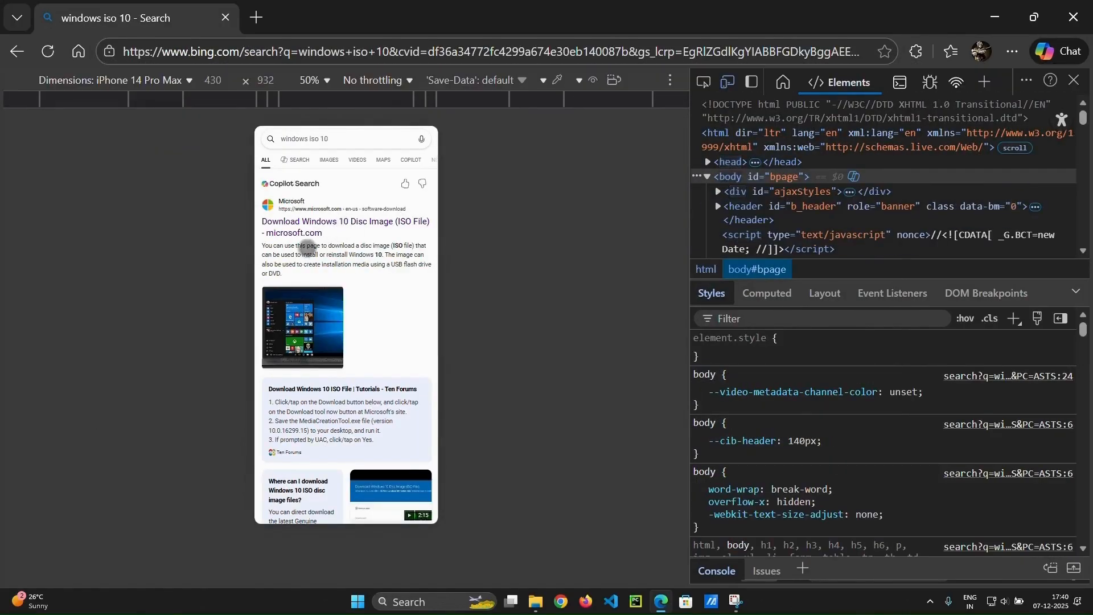
# Open Microsoft's Download Windows 10 Disc Image page and confirm the Windows 10 (multi-edition ISO) edition.
pyautogui.click(313, 226)
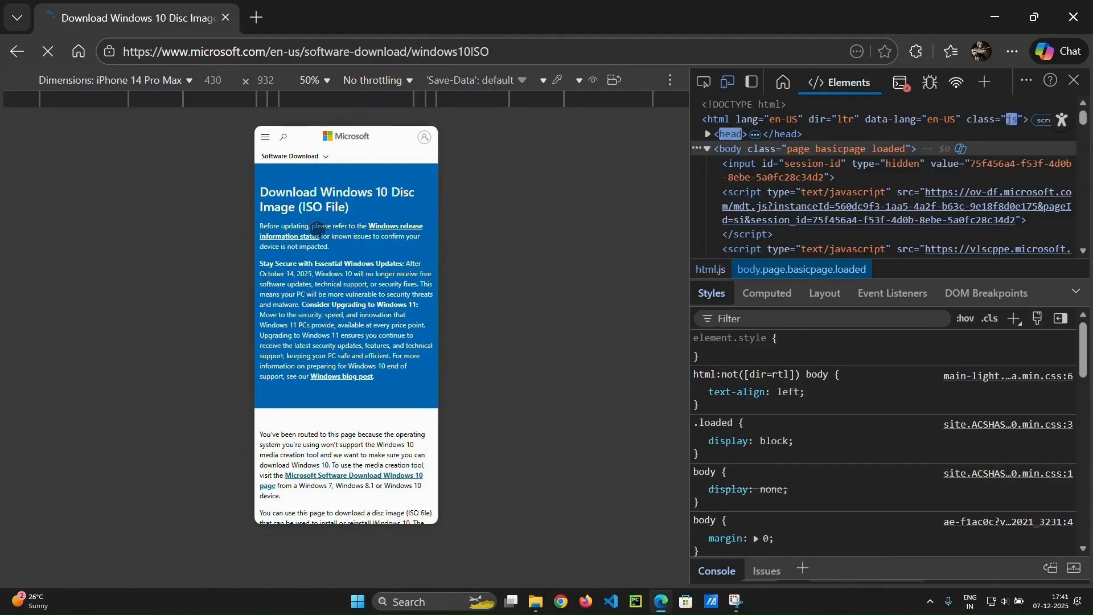
pyautogui.scroll(-5, 325, 237)
pyautogui.scroll(-3, 334, 239)
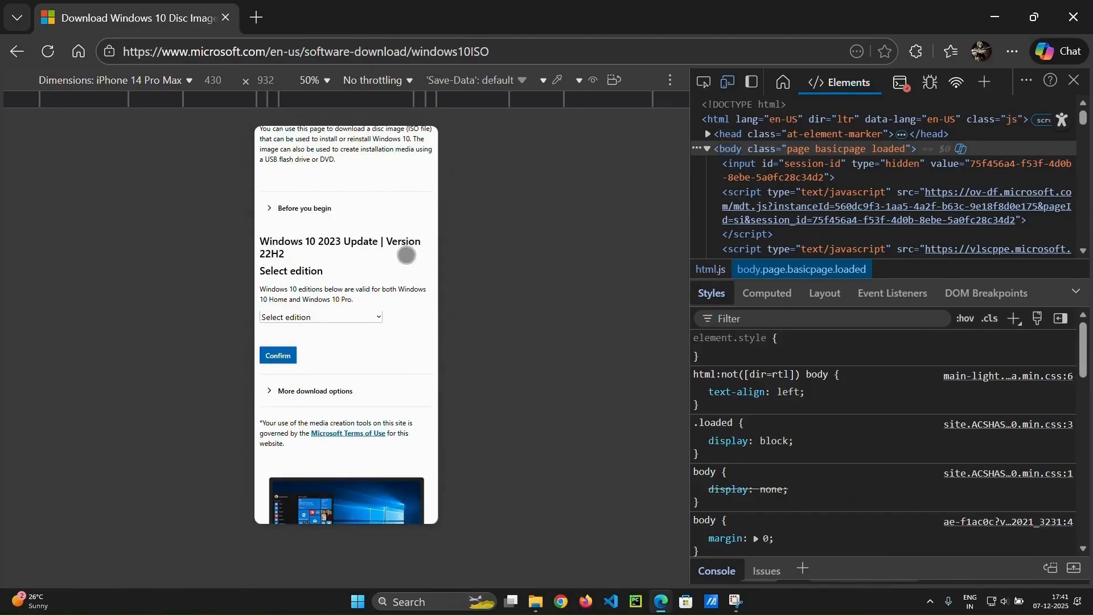
pyautogui.click(328, 317)
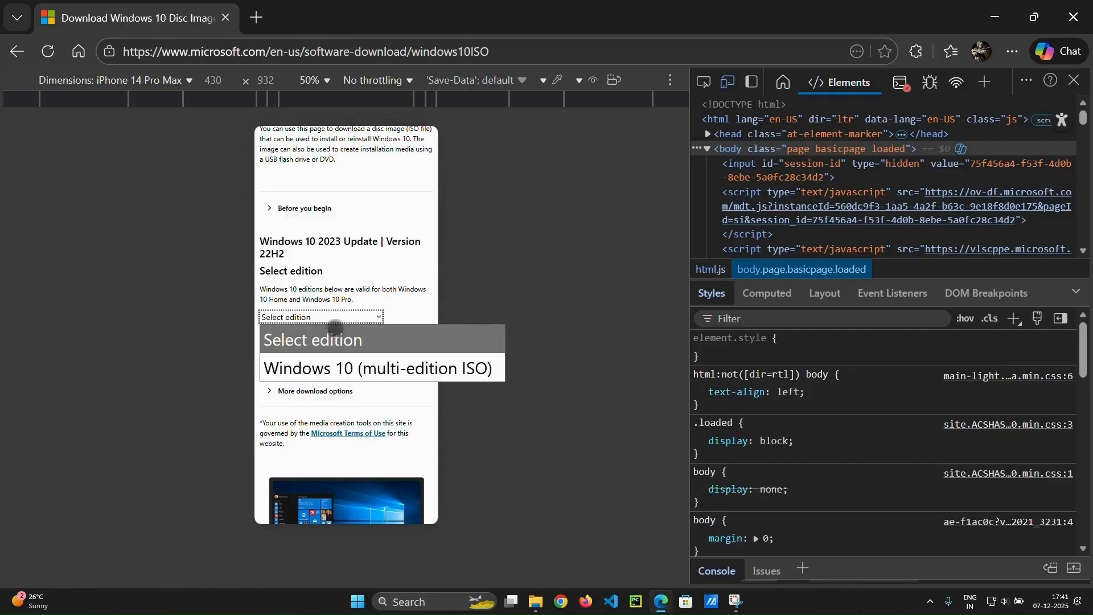
pyautogui.click(356, 368)
pyautogui.click(289, 359)
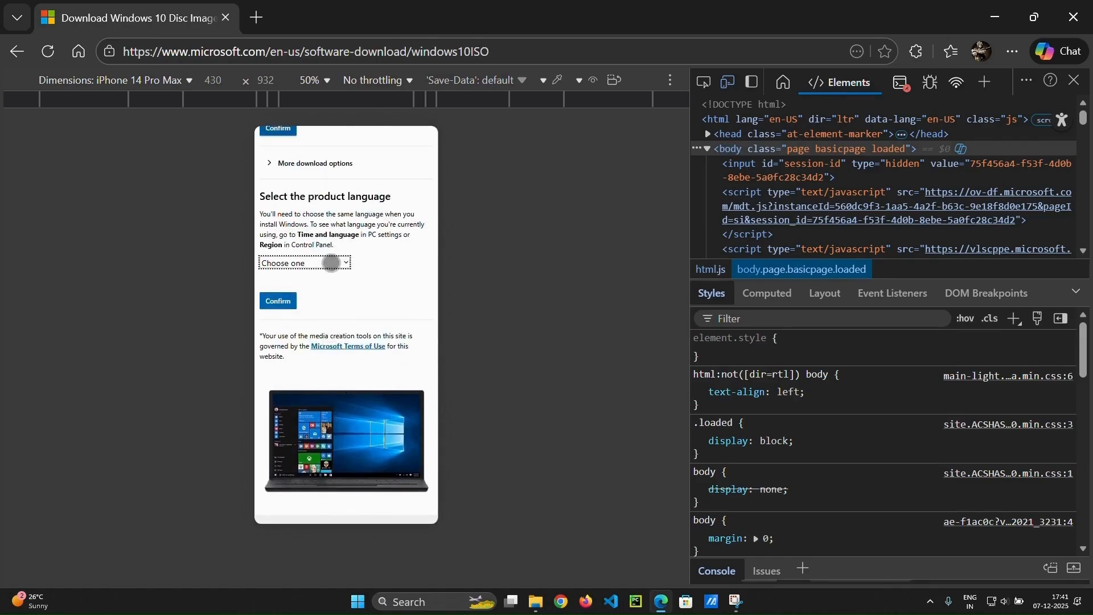
# Confirm English (United States) as the product language and start the 64-bit download.
pyautogui.click(331, 263)
pyautogui.scroll(-10, 353, 365)
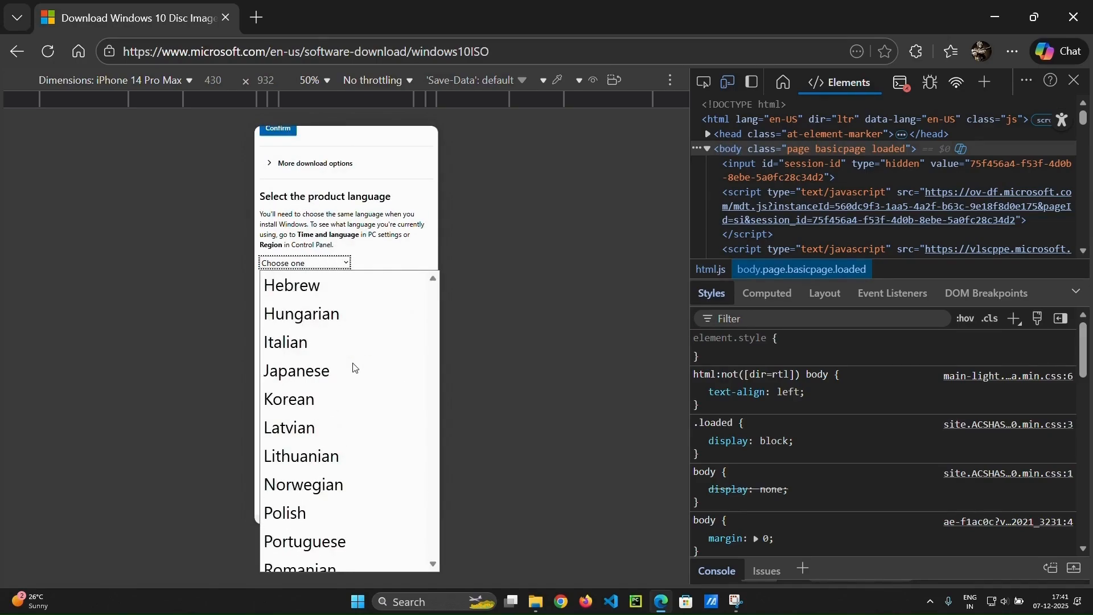
pyautogui.scroll(3, 354, 368)
pyautogui.scroll(4, 355, 369)
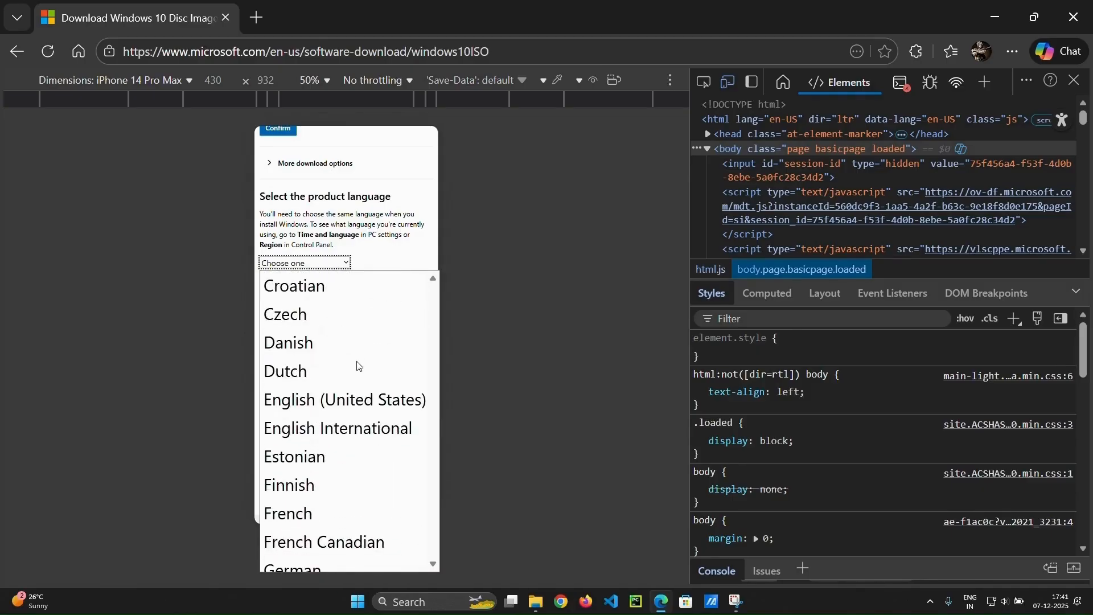
pyautogui.click(353, 400)
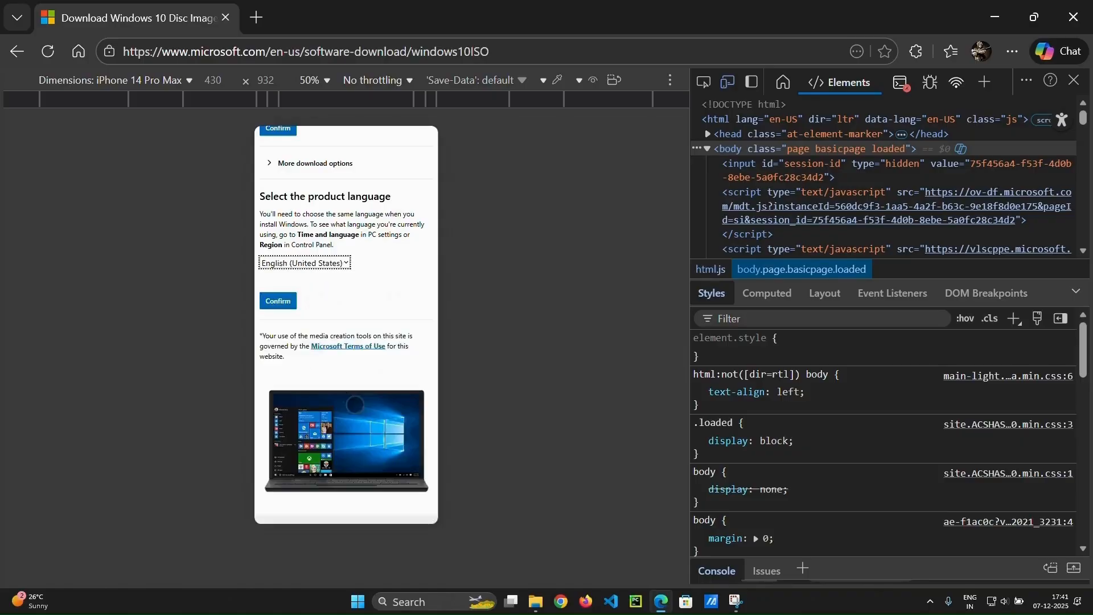
pyautogui.click(286, 302)
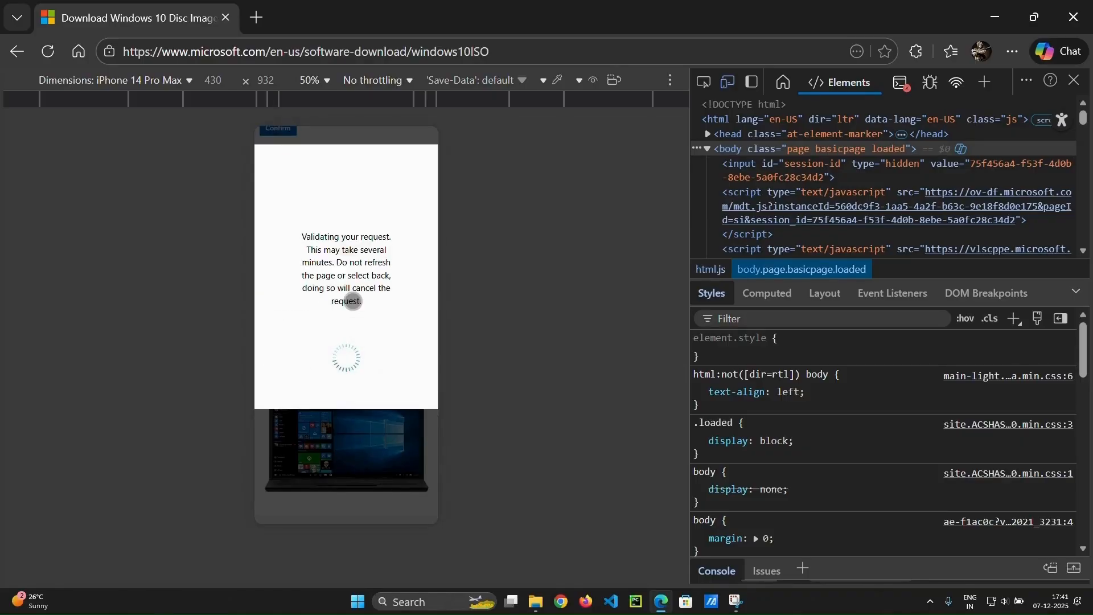
pyautogui.scroll(4, 349, 296)
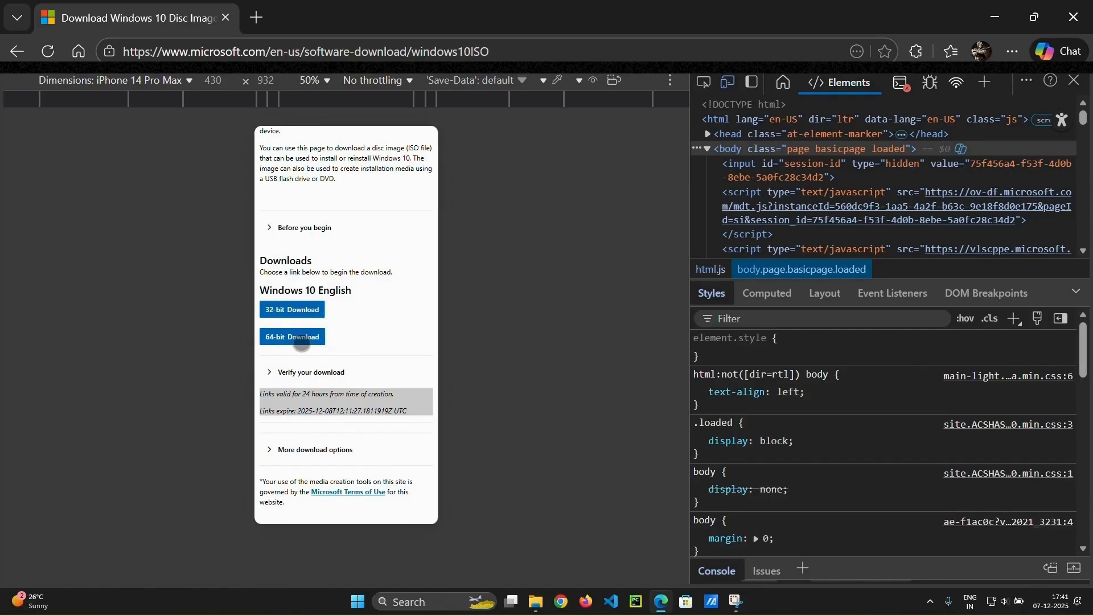
pyautogui.click(302, 342)
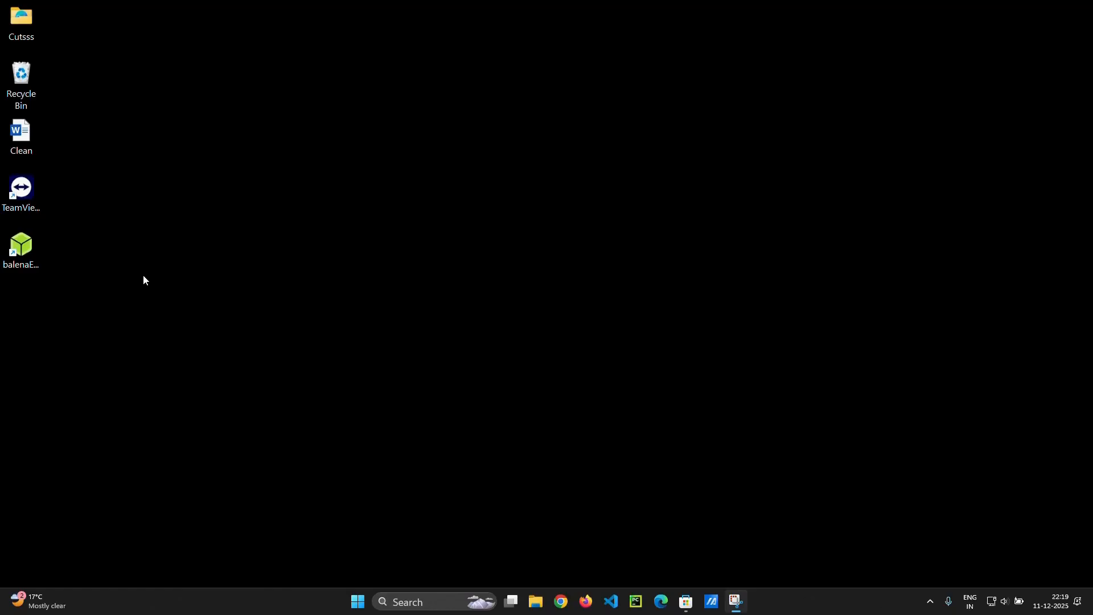
# Launch balenaEtcher and flash from file Win10_22H2_English_x64v1 in Downloads, continuing past the Windows image warning.
pyautogui.doubleClick(31, 250)
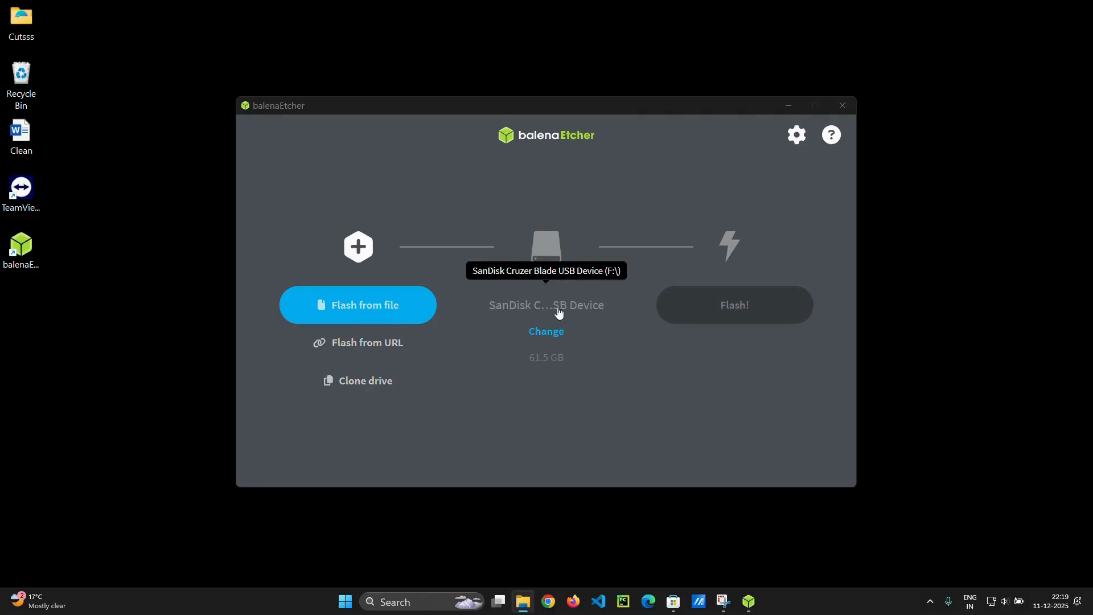
pyautogui.click(376, 311)
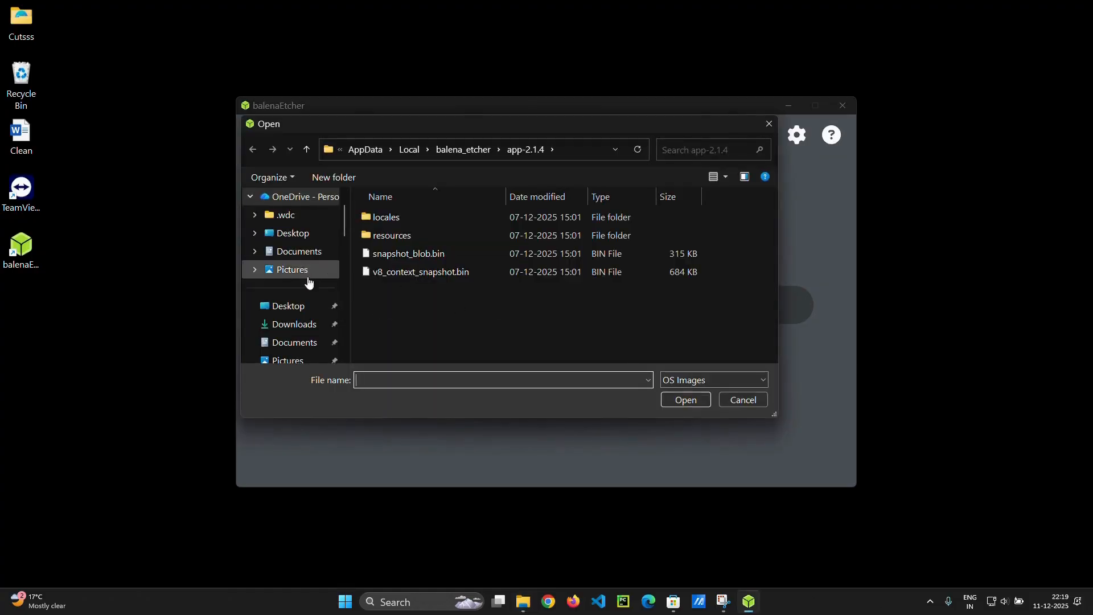
pyautogui.click(312, 324)
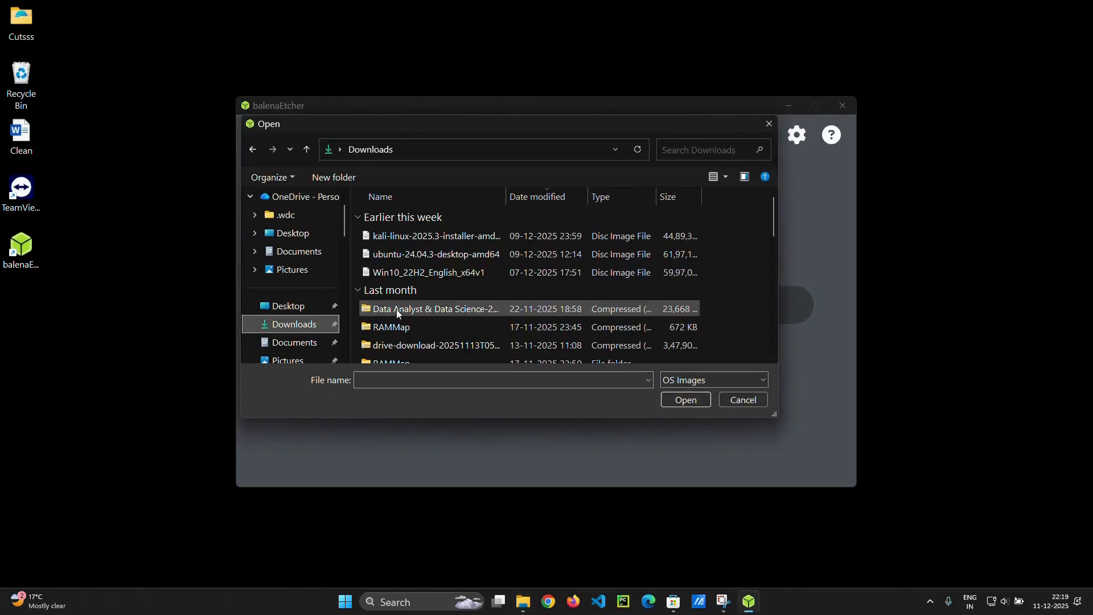
pyautogui.doubleClick(437, 271)
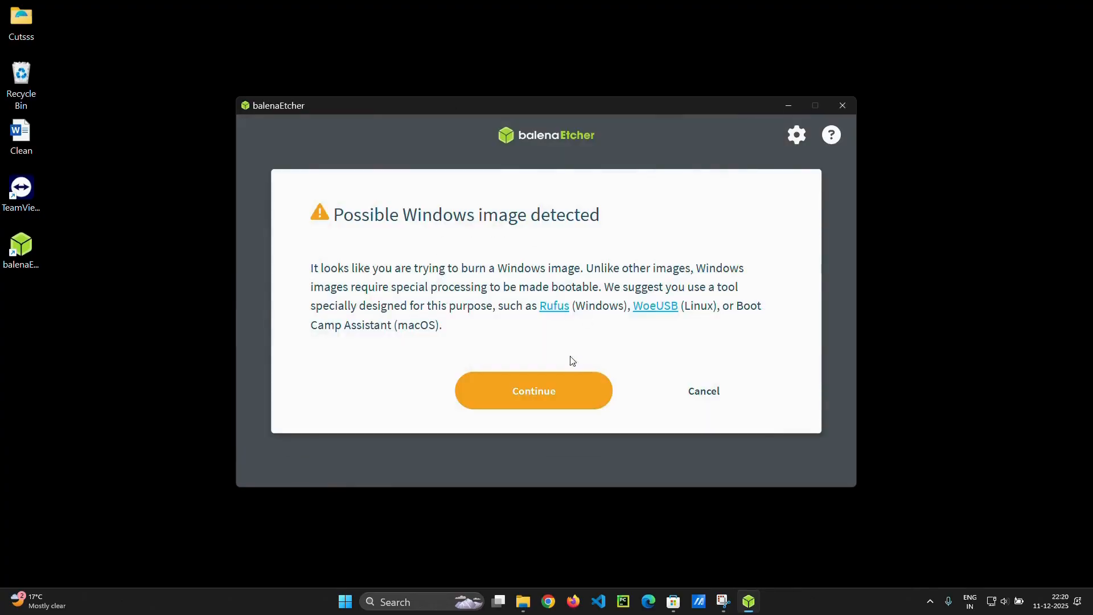
pyautogui.click(541, 388)
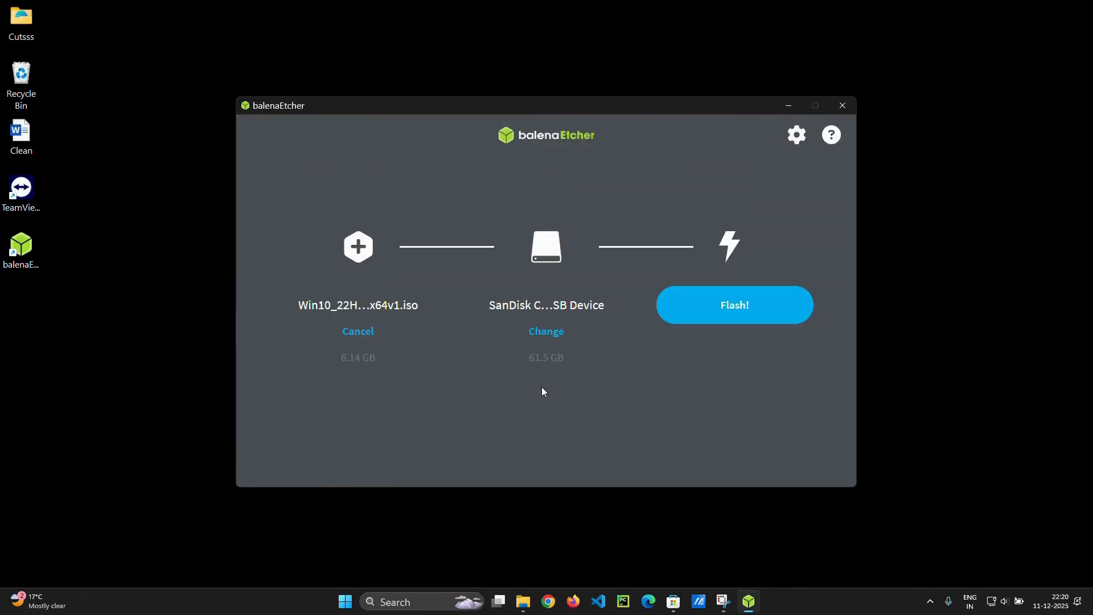
# Flash the ISO to the SanDisk USB drive, choosing Format disk at the prompt, and close balenaEtcher when done.
pyautogui.click(759, 315)
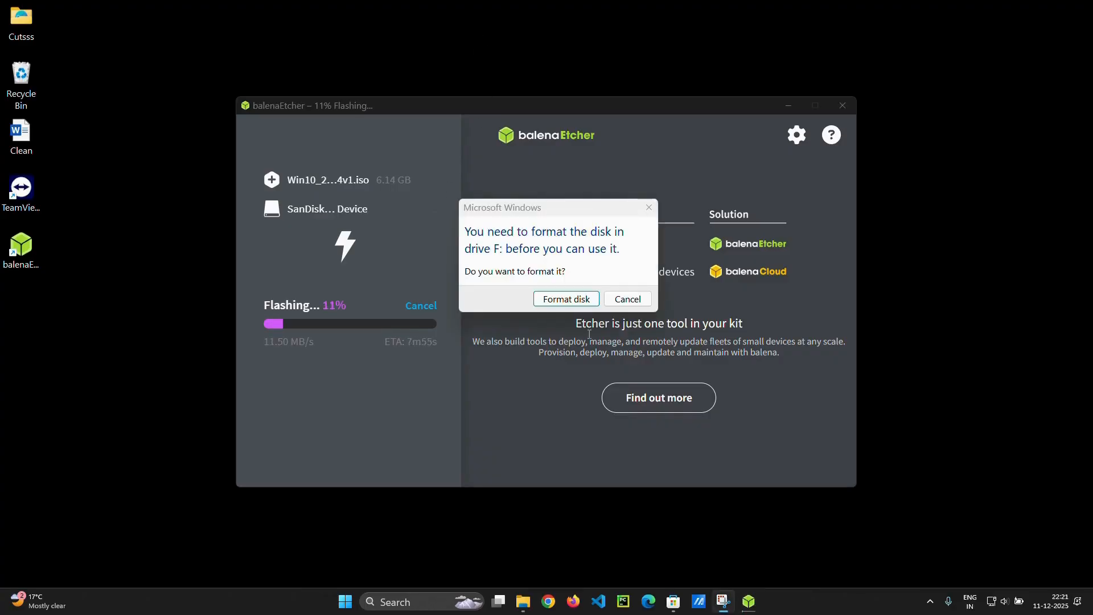
pyautogui.click(572, 299)
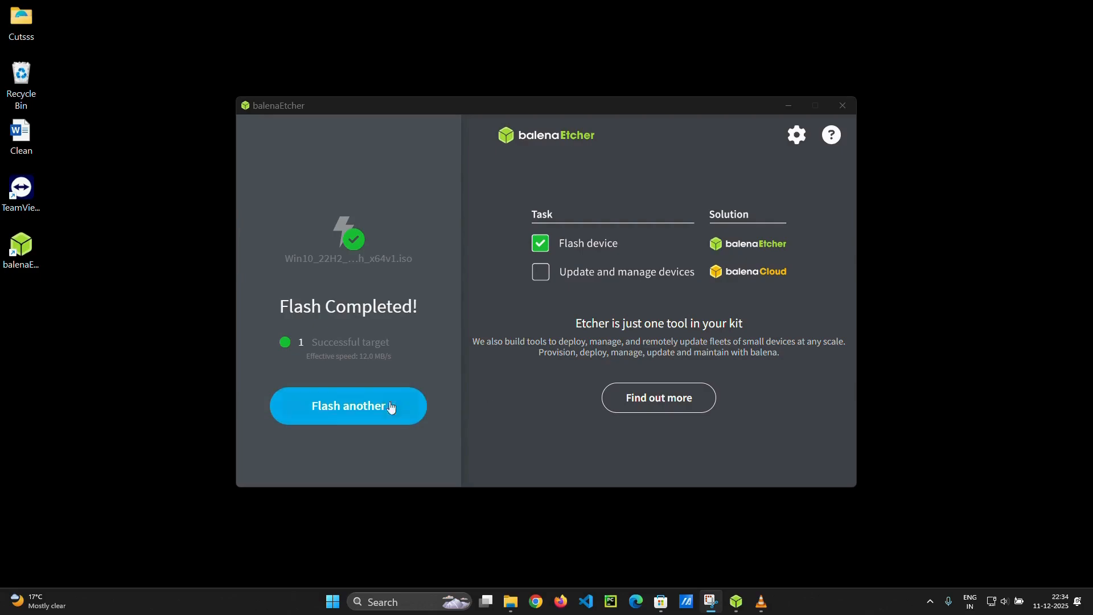
pyautogui.click(843, 106)
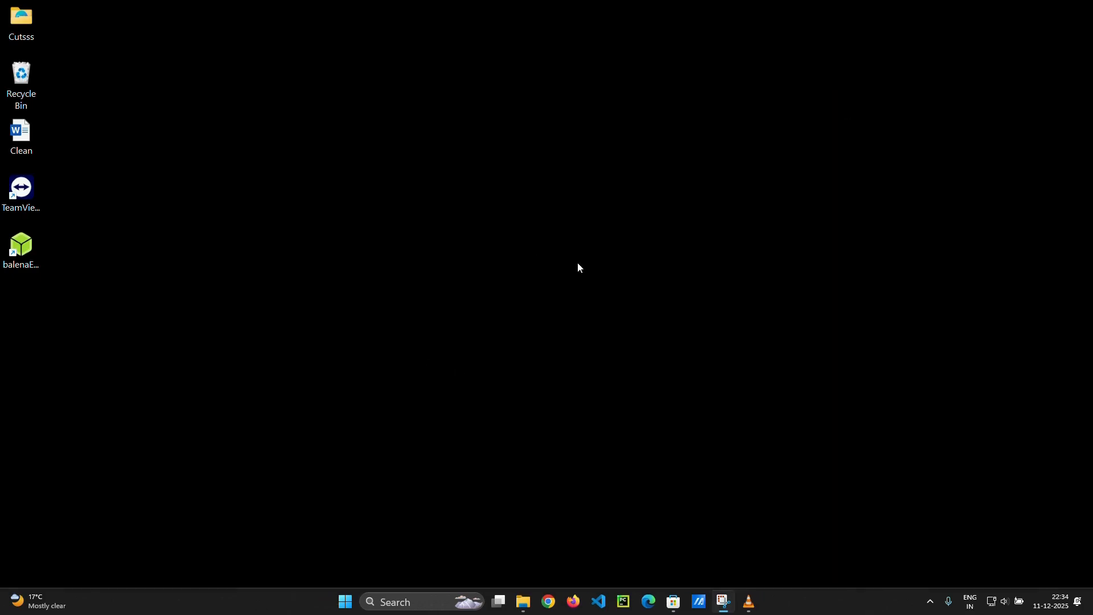